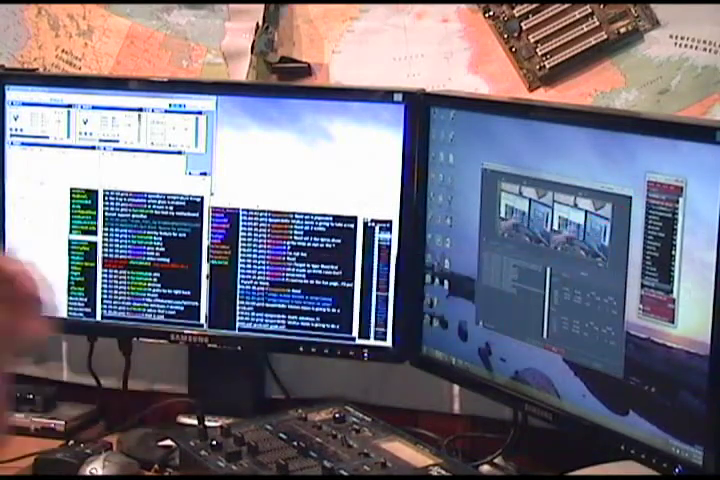
{"action": "key", "text": "super+d"}
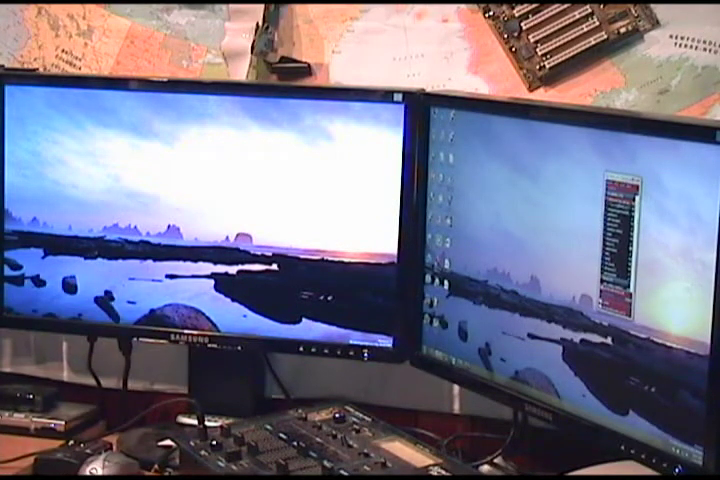
{"action": "key", "text": "super+d"}
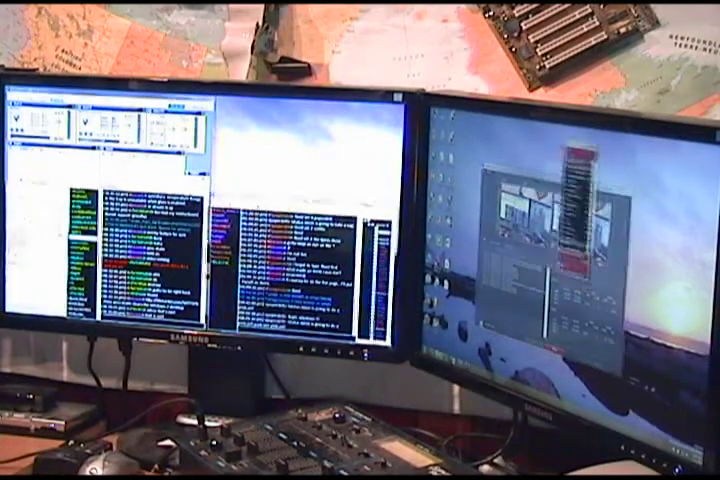
{"action": "key", "text": "super+d"}
{"action": "key", "text": "super+d"}
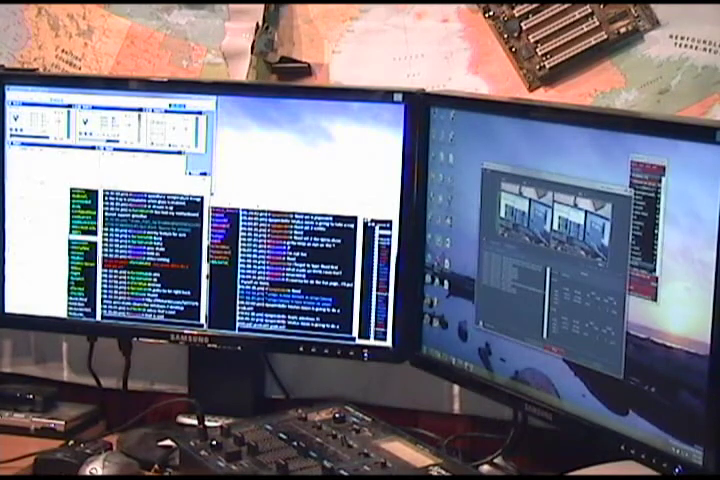
{"action": "key", "text": "super+d"}
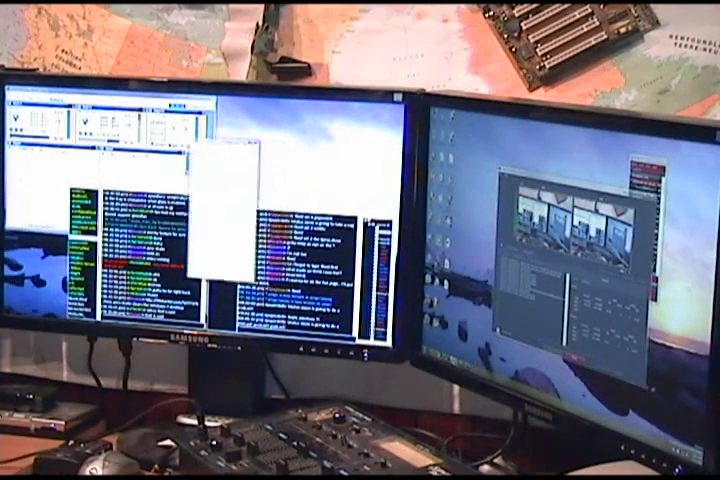
{"action": "key", "text": "super+d"}
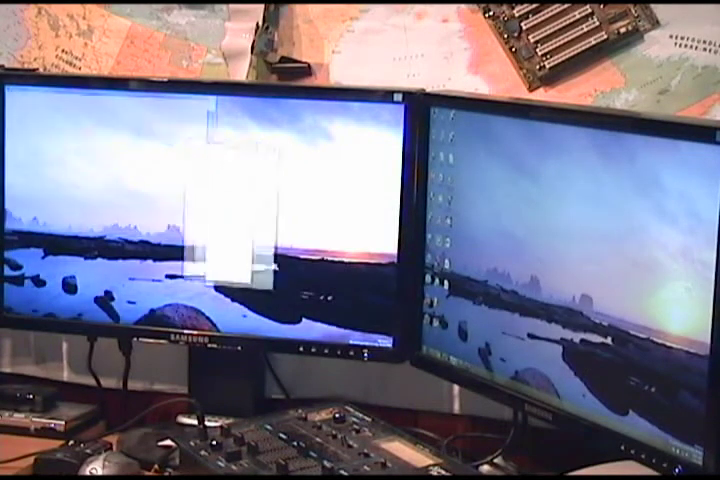
{"action": "key", "text": "super+d"}
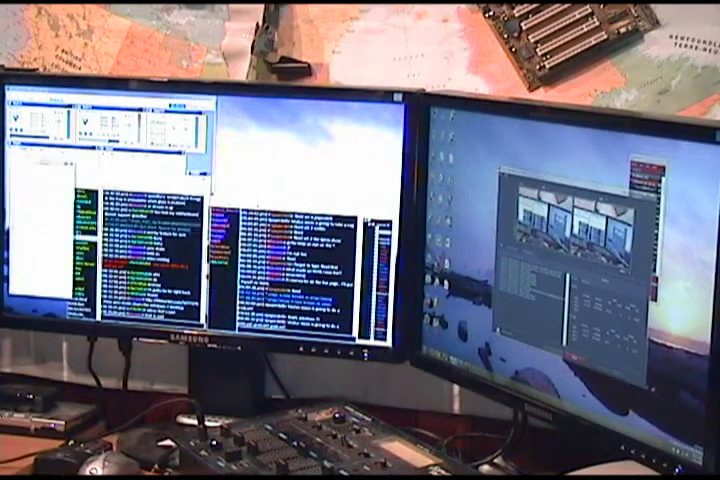